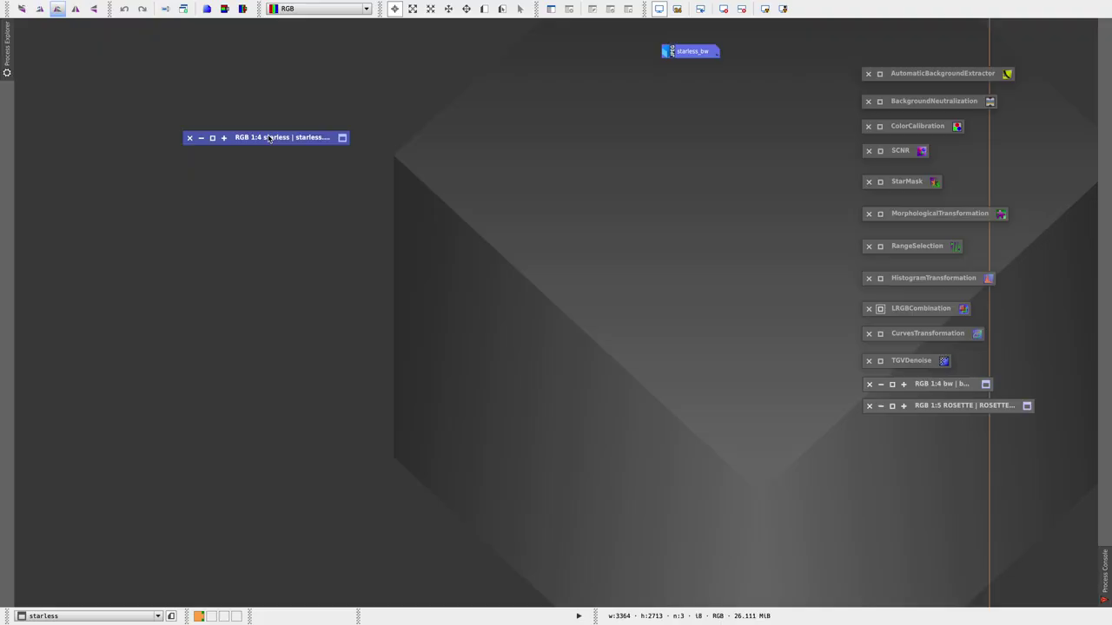
Expand the collapsed starless image, move the starless_bw icon aside, and shrink the starless window.
left_click_drag(439, 129, 437, 130)
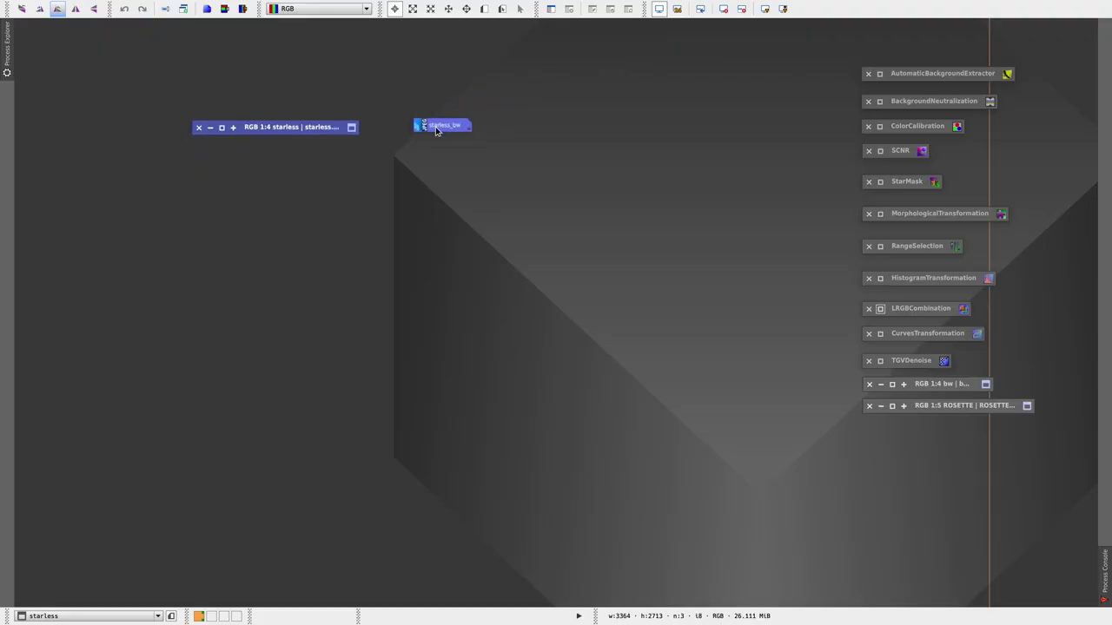
left_click(222, 127)
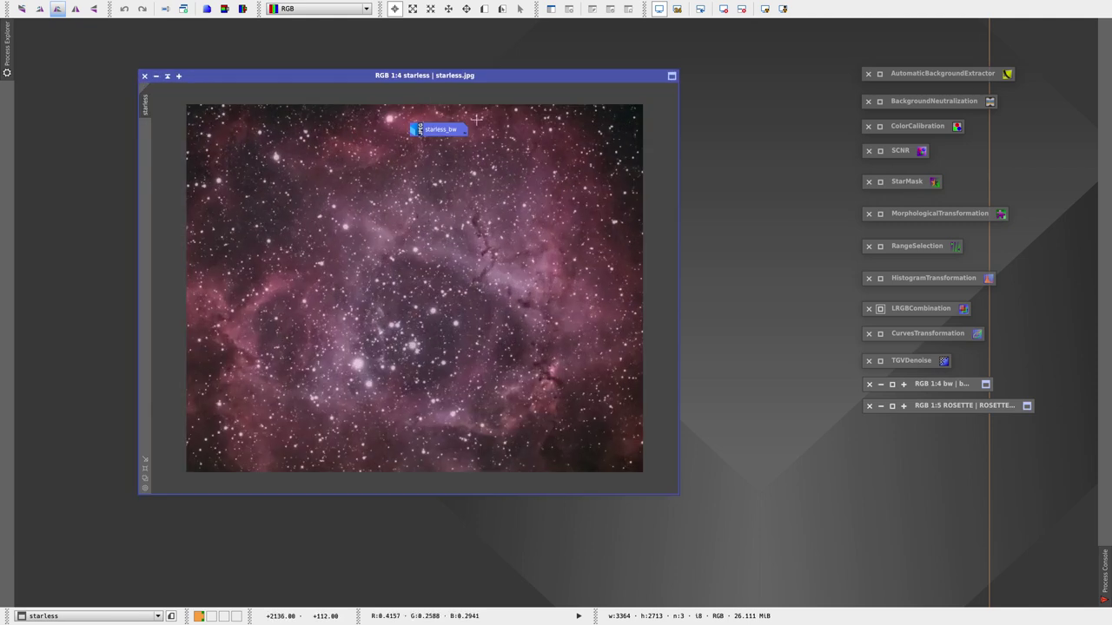
left_click_drag(448, 131, 754, 75)
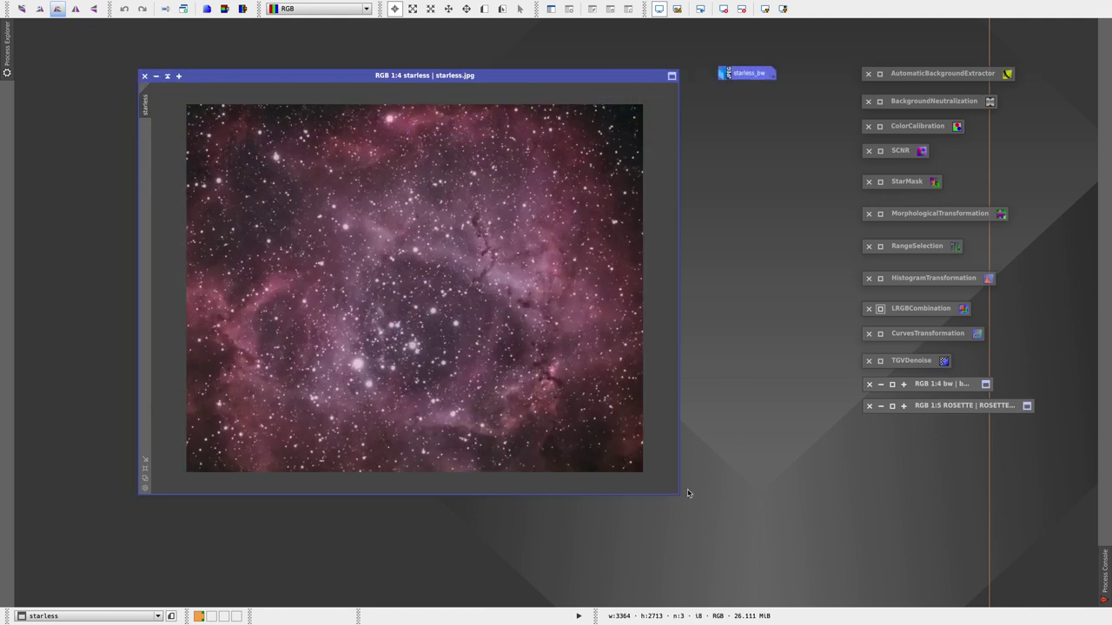
scroll(612, 427, "up", 1)
scroll(612, 427, "down", 3)
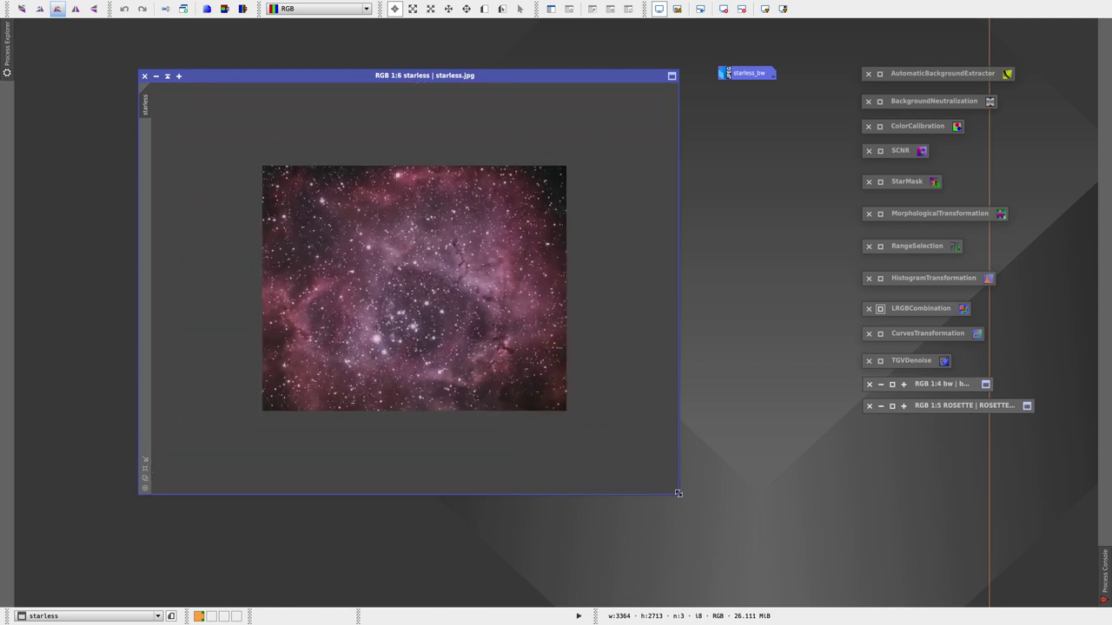
left_click_drag(678, 493, 618, 436)
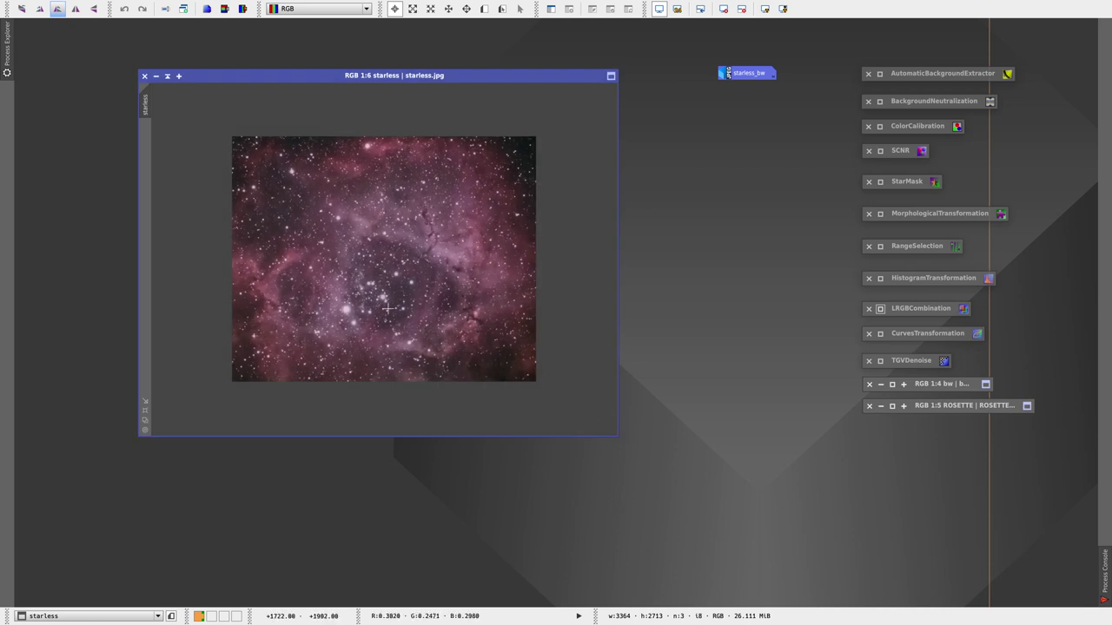
Zoom the starless image in to 1:2 and pan around, then zoom back out to 1:5.
scroll(378, 281, "up", 3)
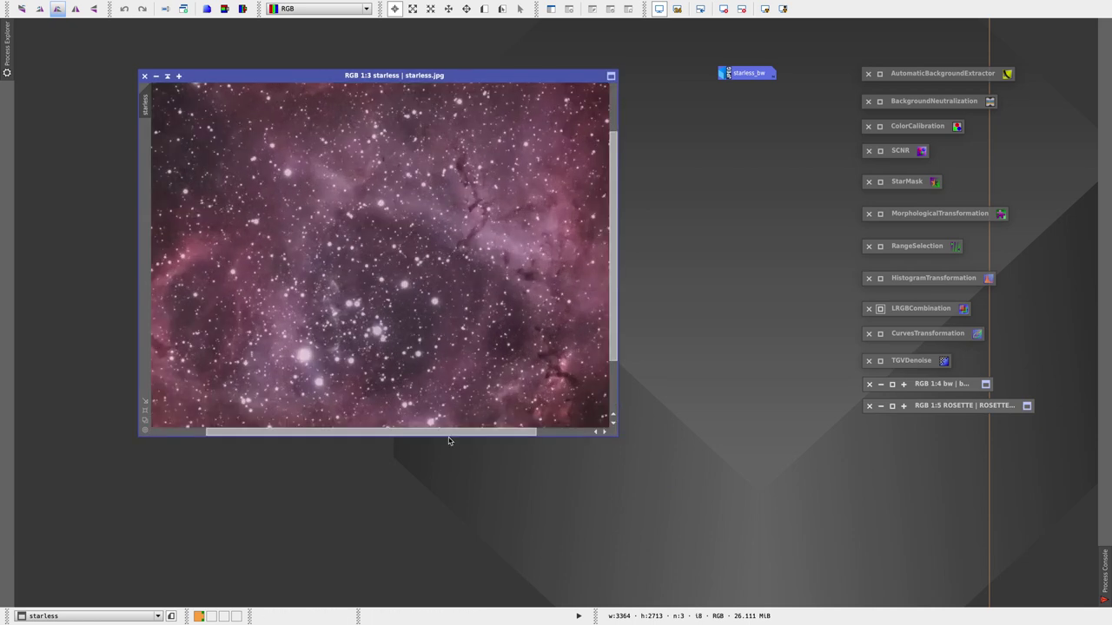
left_click_drag(450, 433, 346, 430)
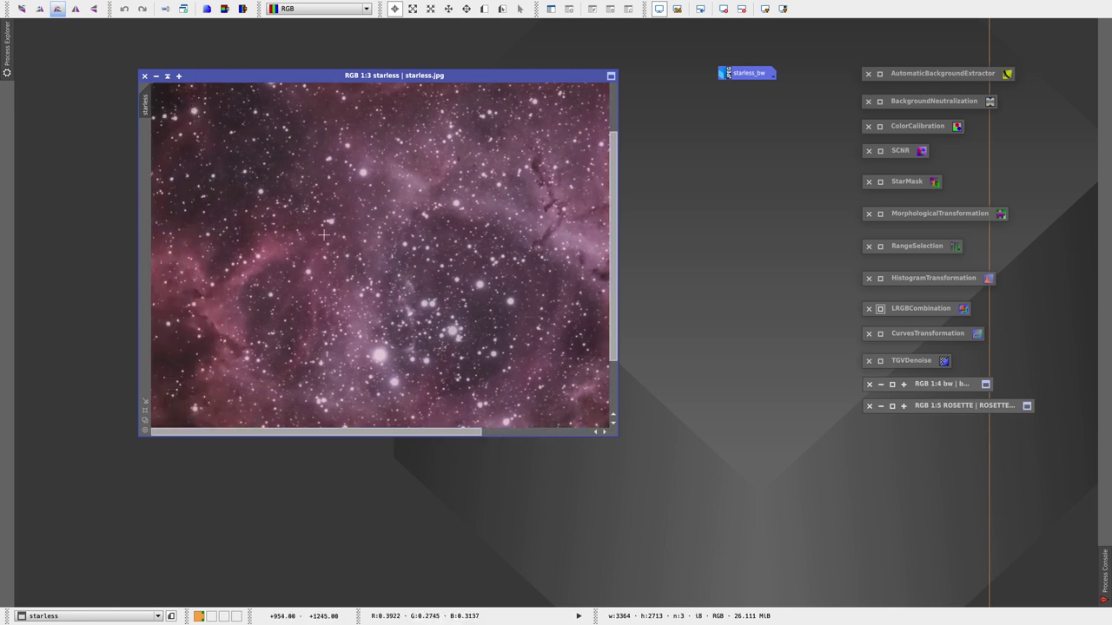
scroll(339, 318, "up", 1)
left_click_drag(377, 435, 278, 431)
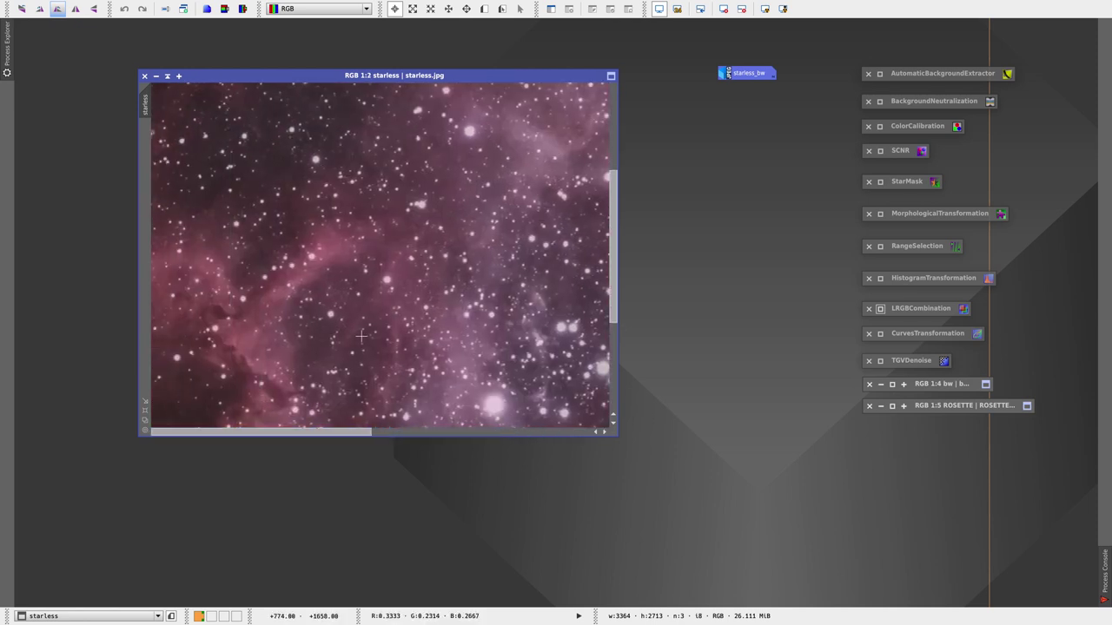
left_click_drag(614, 260, 615, 306)
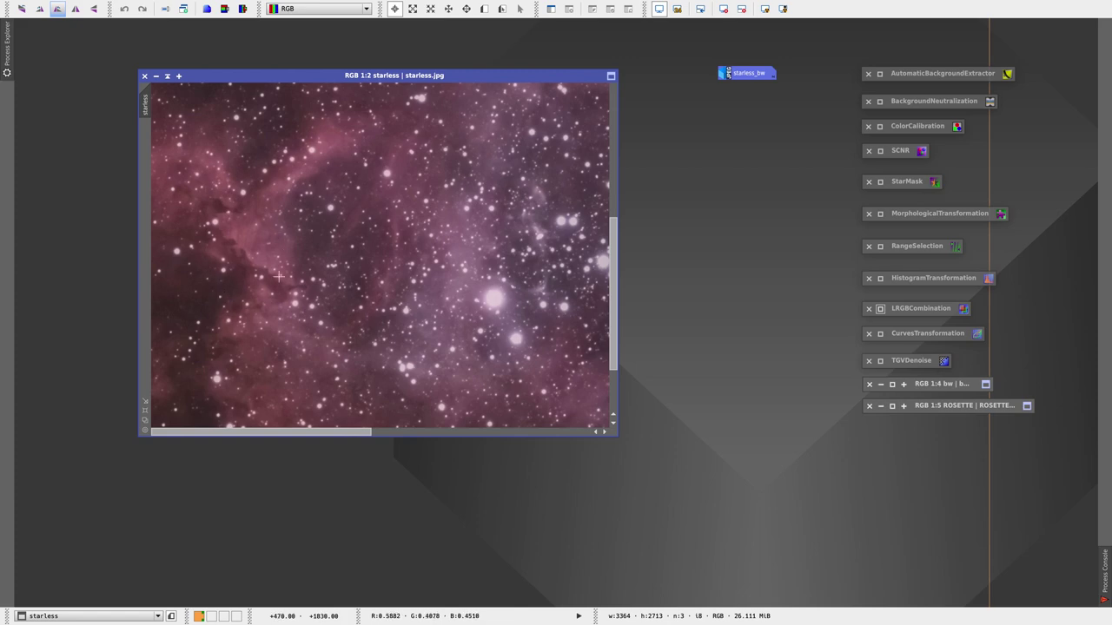
scroll(376, 359, "down", 1)
scroll(377, 359, "down", 1)
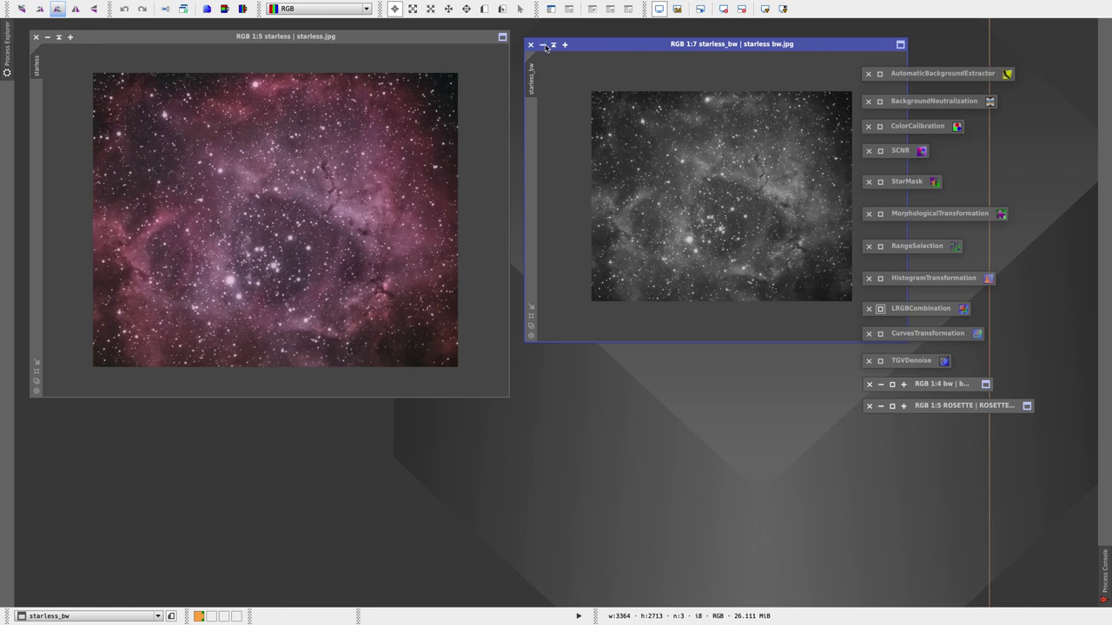
Open starless_bw, enlarge its window, and arrange it beside the colour starless image.
left_click(543, 47)
left_click_drag(747, 73, 683, 69)
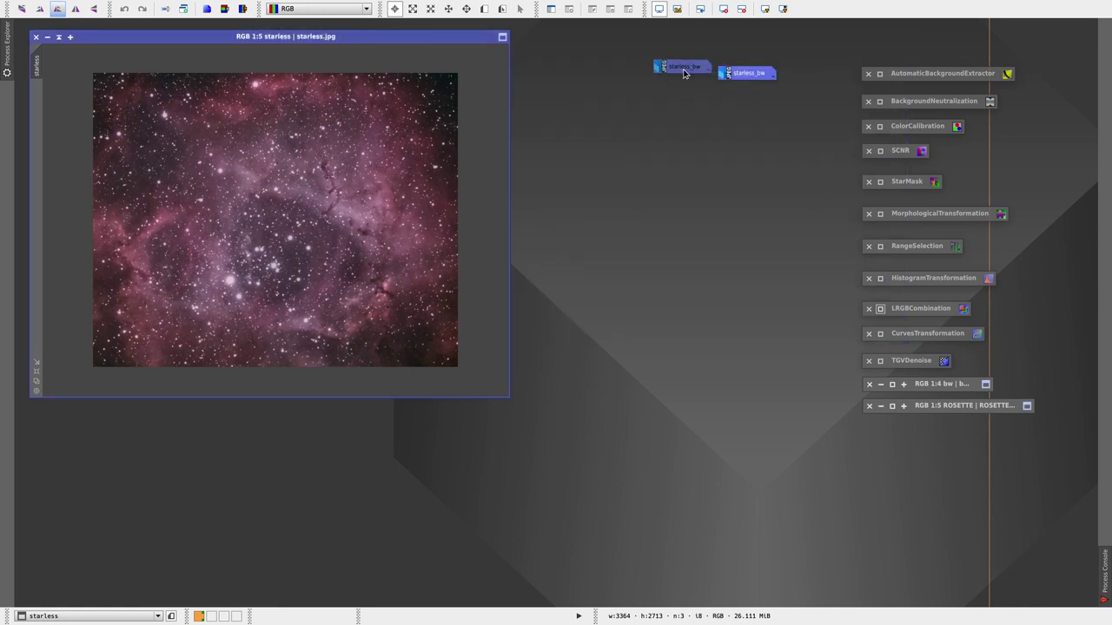
double_click(685, 72)
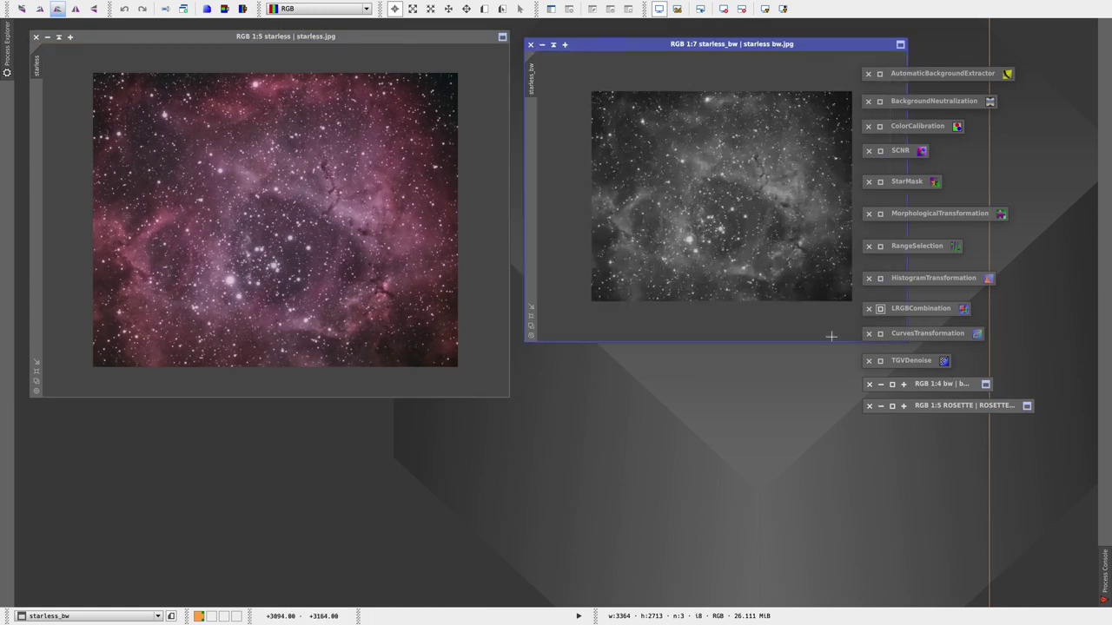
left_click_drag(523, 341, 492, 398)
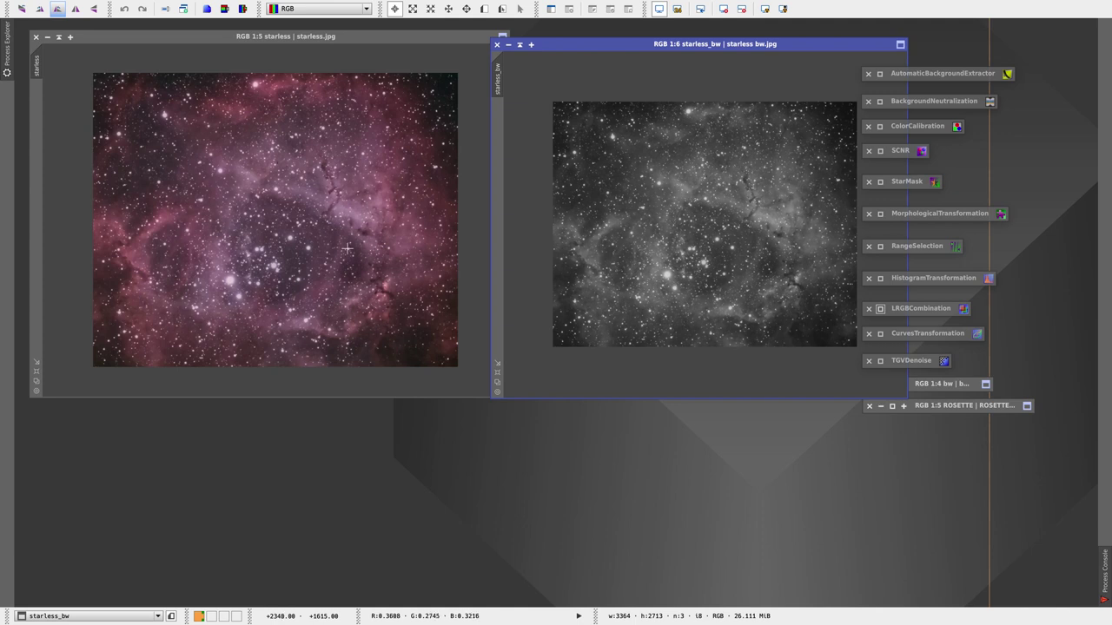
left_click_drag(346, 36, 350, 46)
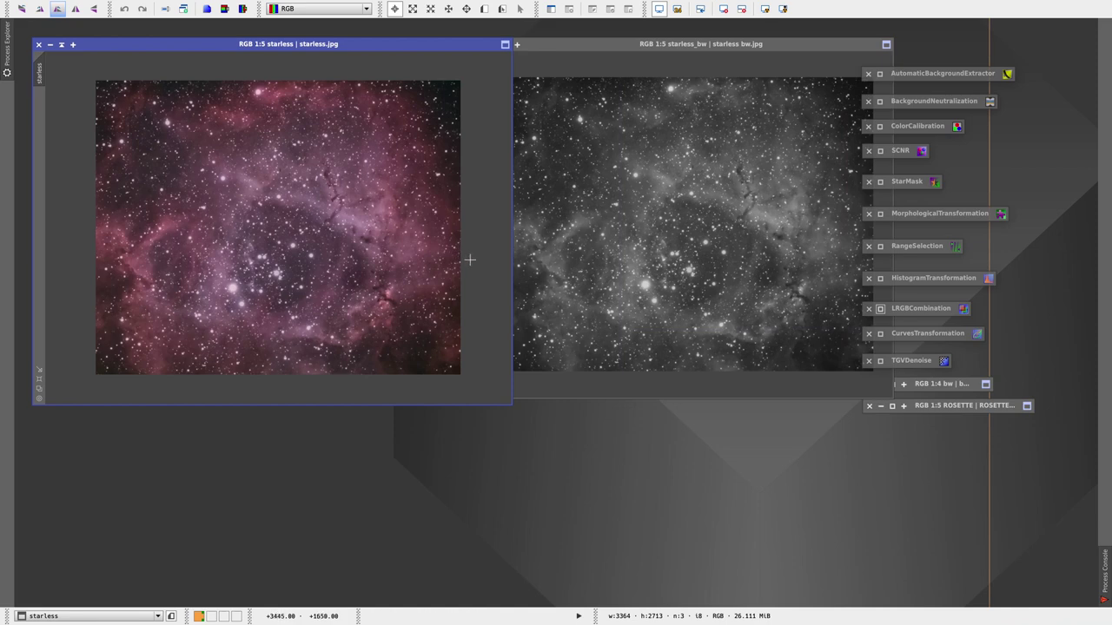
Briefly check the ColorCalibration settings, then iconize the starless_bw image window.
left_click(879, 126)
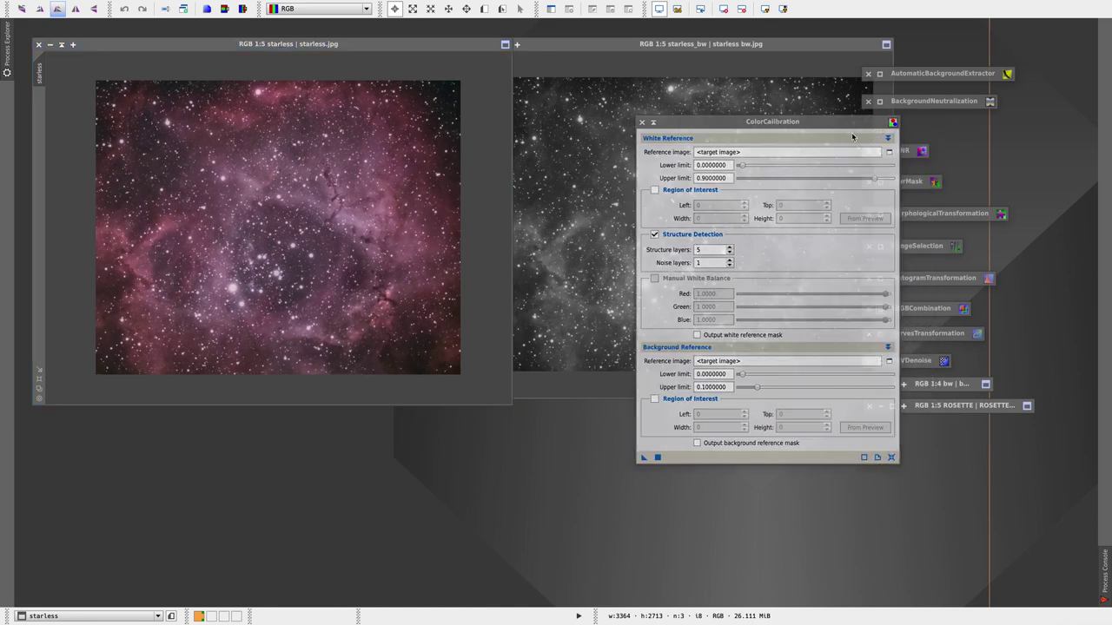
left_click(654, 121)
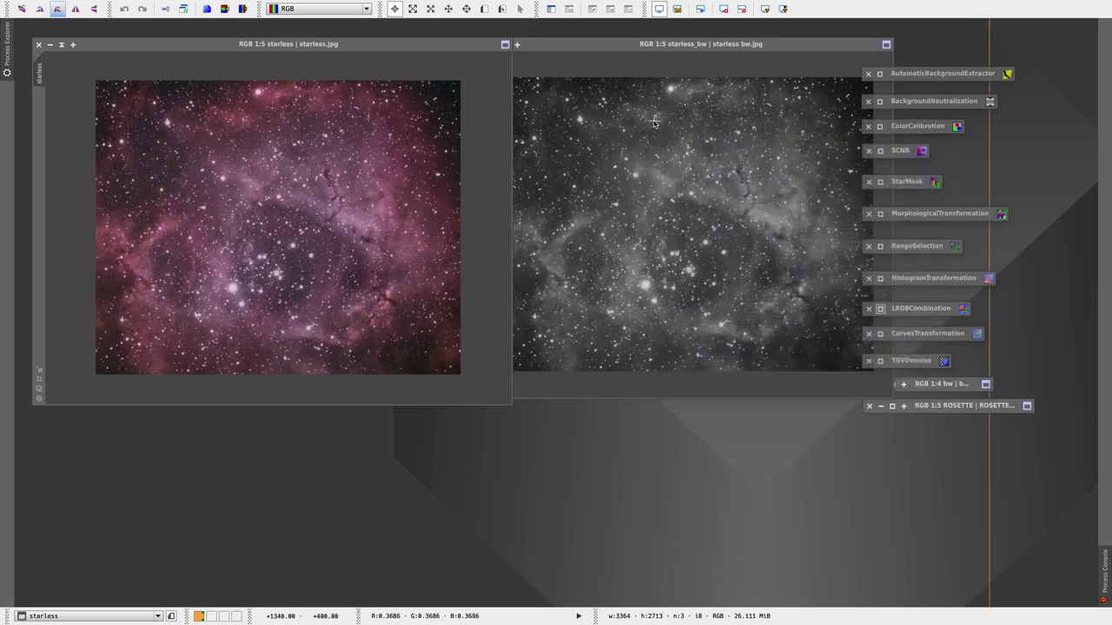
left_click_drag(563, 45, 610, 49)
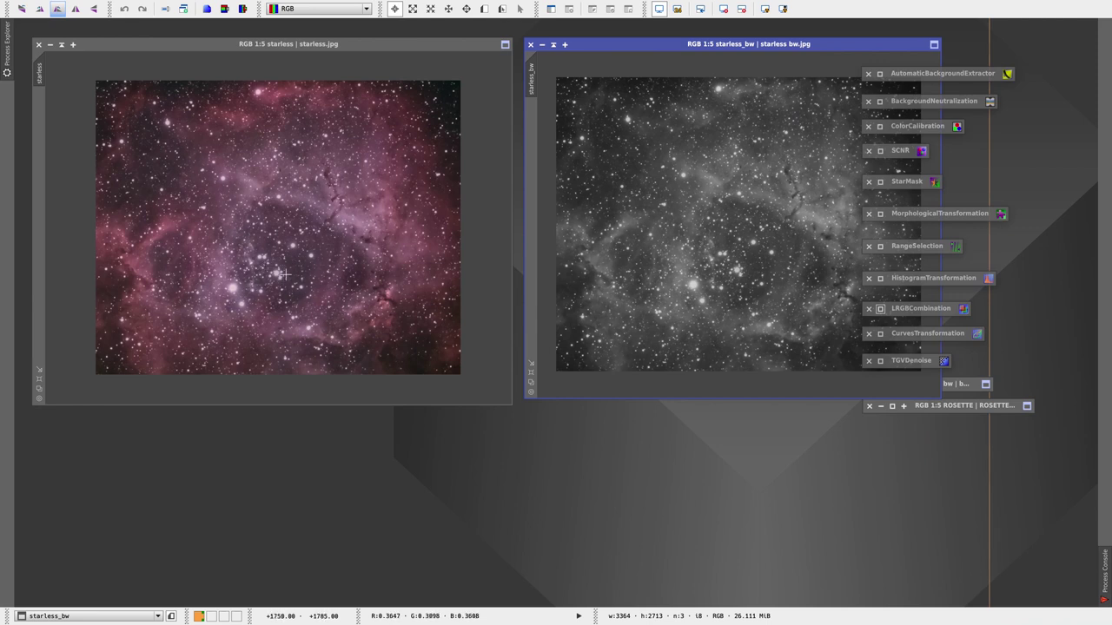
left_click(543, 43)
Iconize the colour starless image beside starless_bw and open bw.tif in the upper left.
left_click_drag(663, 69, 544, 47)
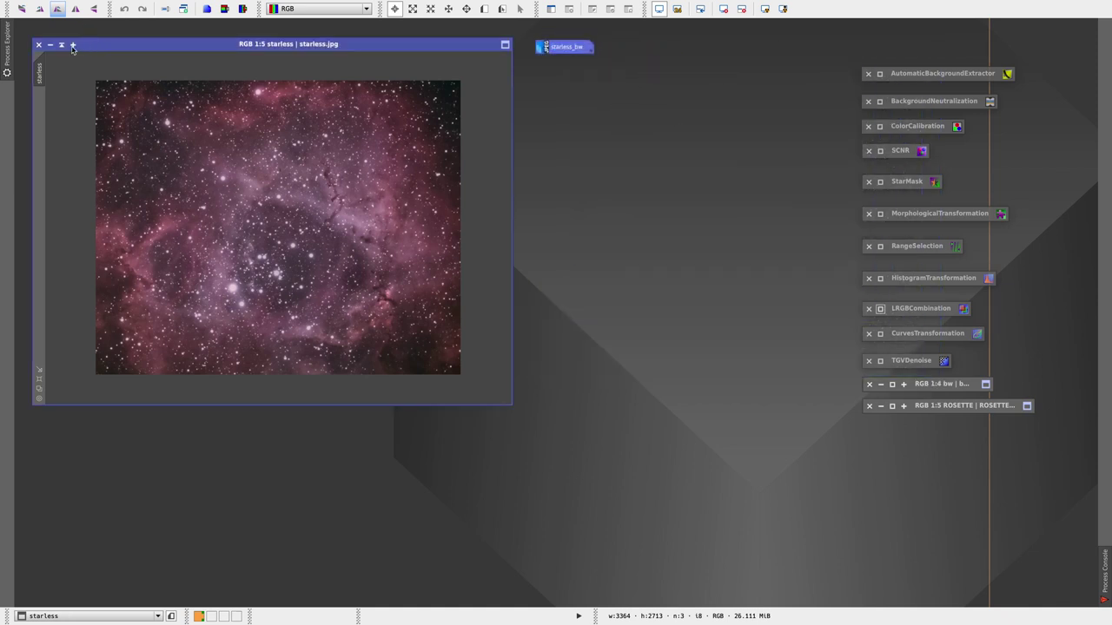
left_click(50, 44)
left_click_drag(243, 225, 620, 46)
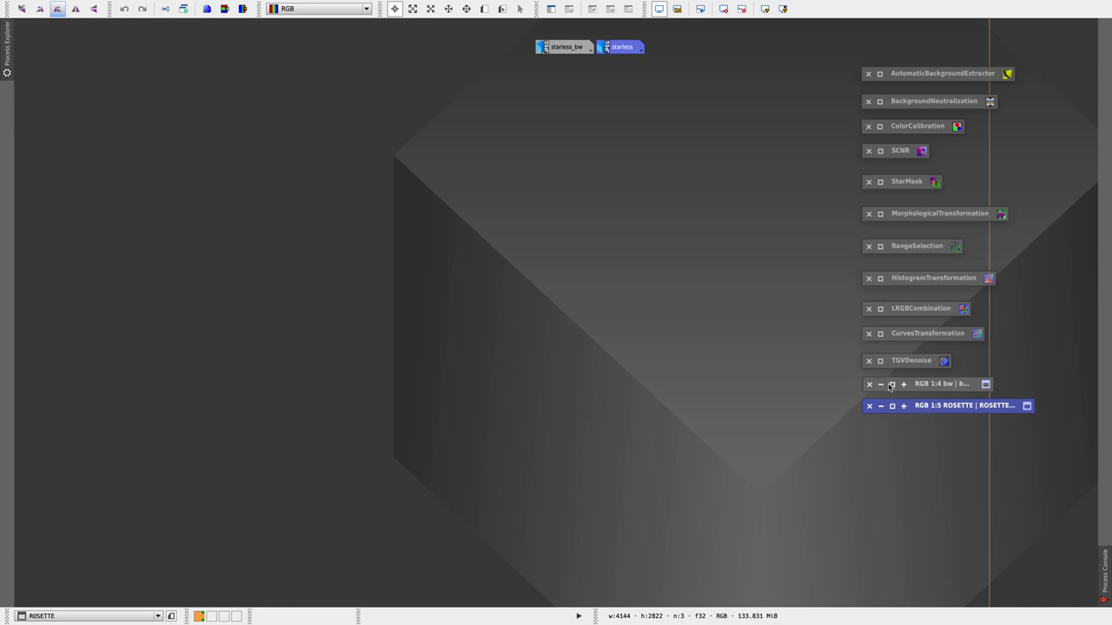
left_click(892, 383)
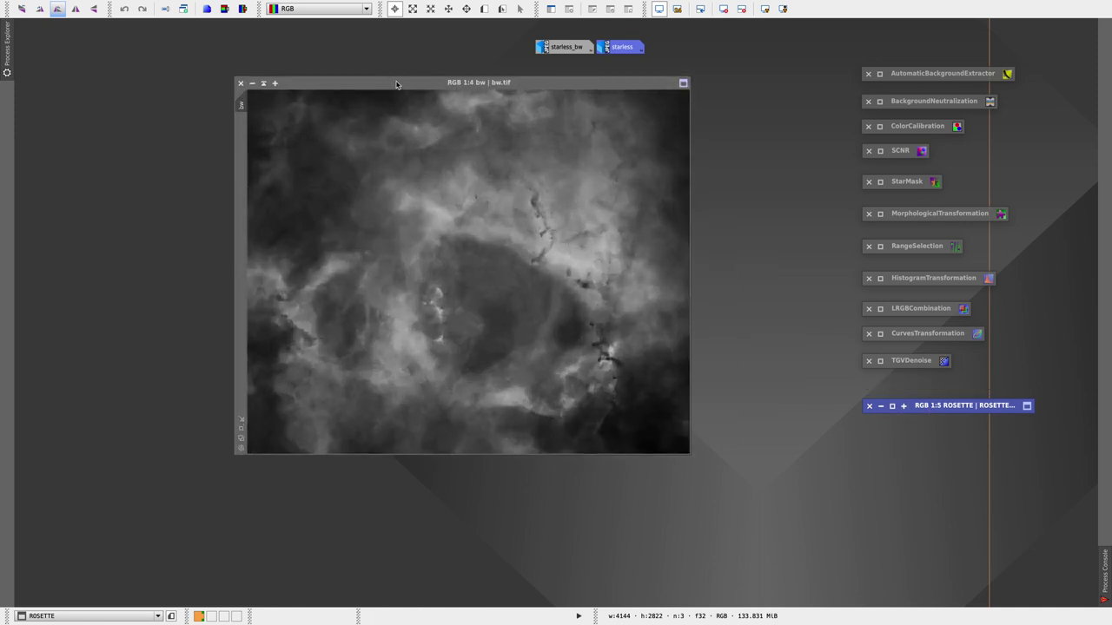
left_click_drag(395, 83, 179, 48)
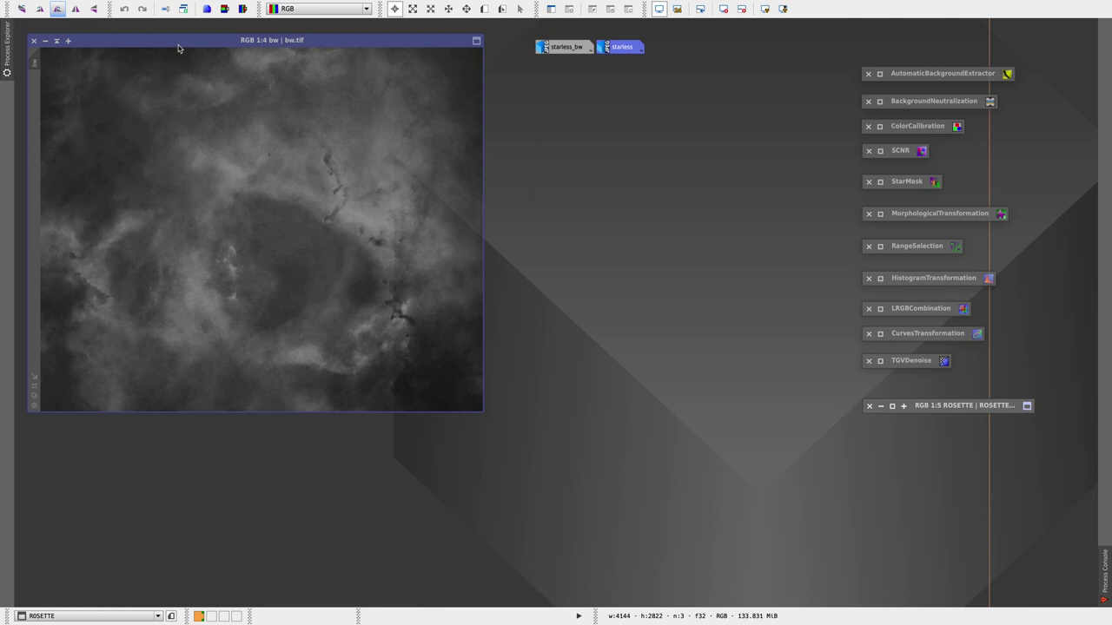
Open StarNet from Process > <All Processes> and position its dialog at the top right.
mouse_move(361, 4)
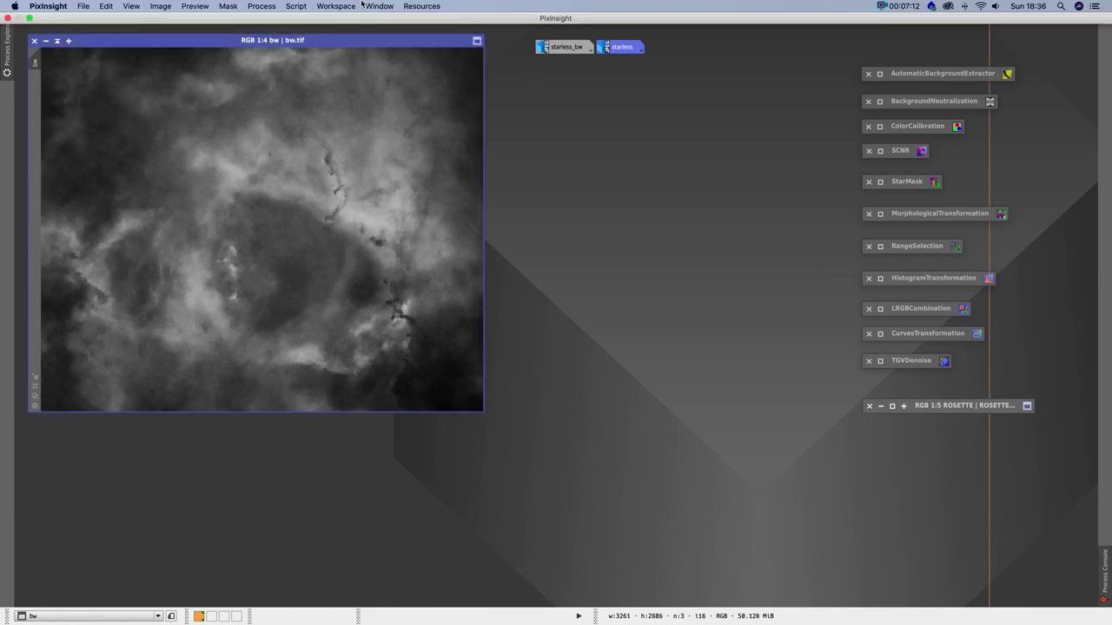
left_click(259, 6)
mouse_move(273, 19)
scroll(474, 395, "down", 10)
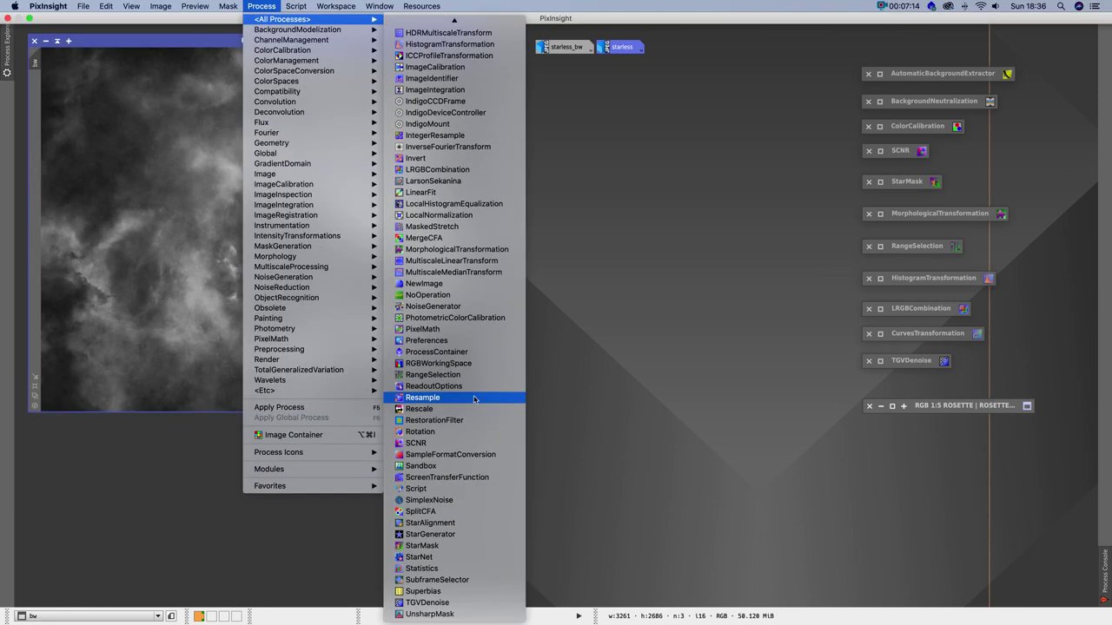
left_click(444, 557)
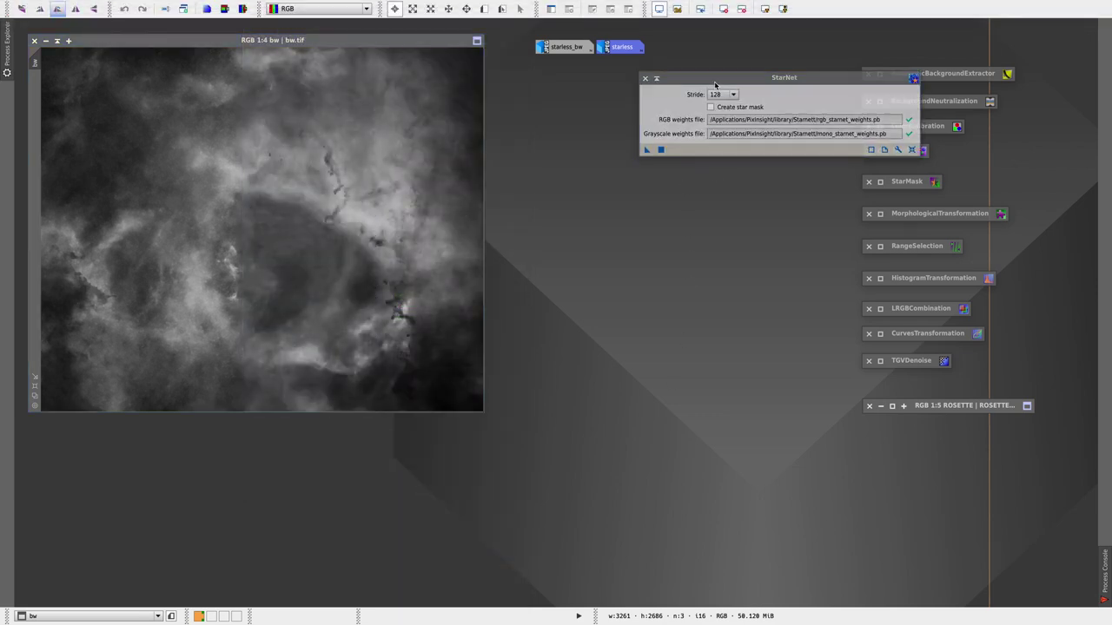
left_click_drag(714, 84, 699, 85)
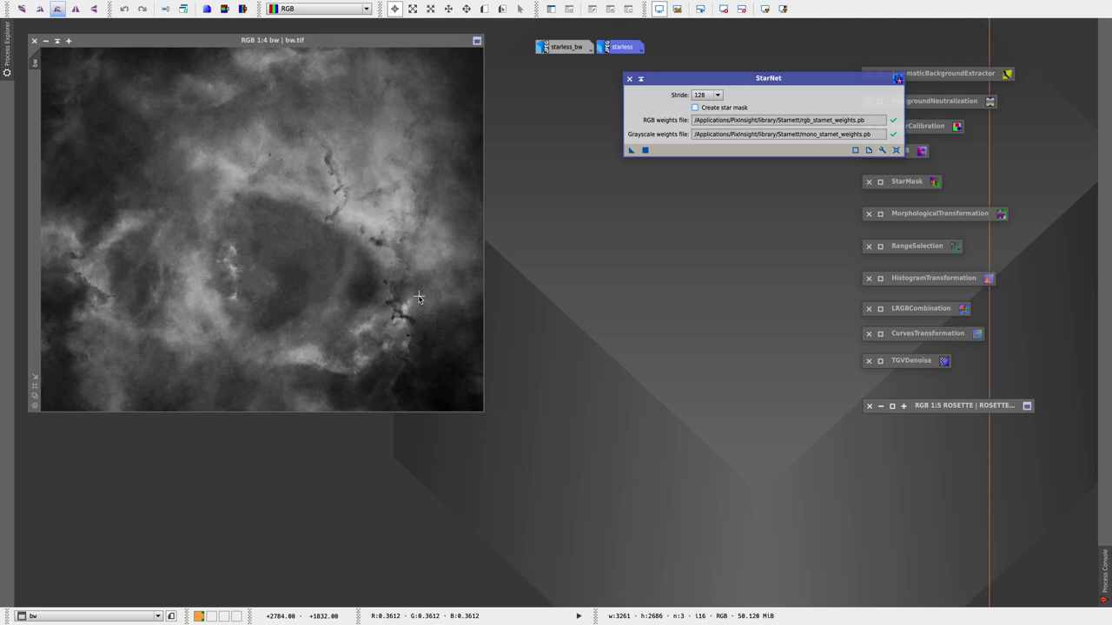
left_click_drag(738, 77, 769, 37)
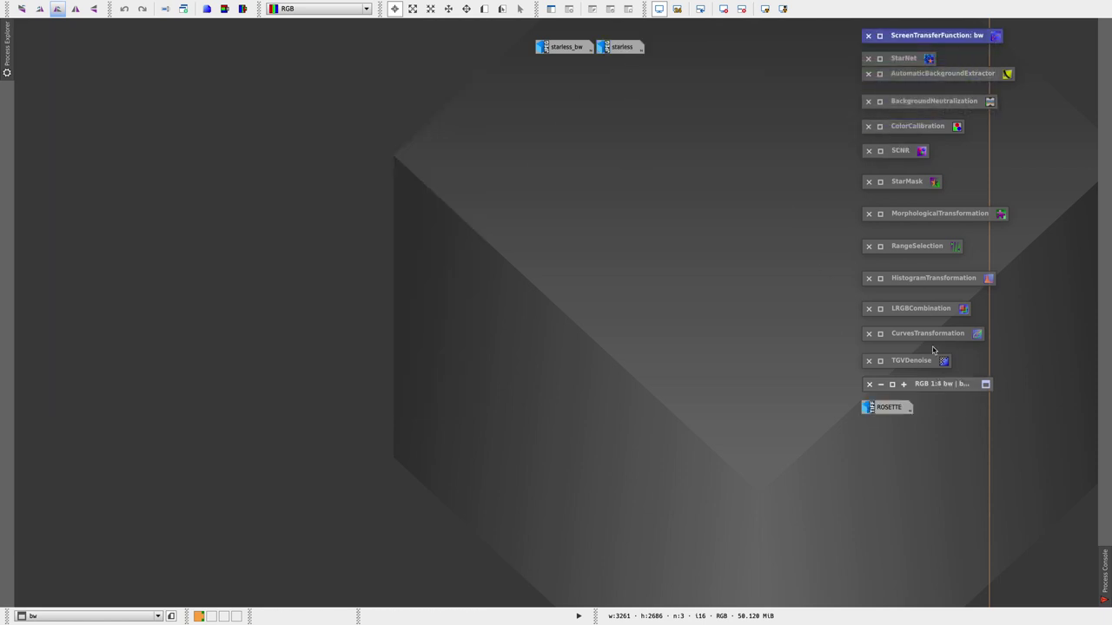
Open ROSETTE.tif and the colour starless image, resizing ROSETTE to sit right of starless.
double_click(894, 408)
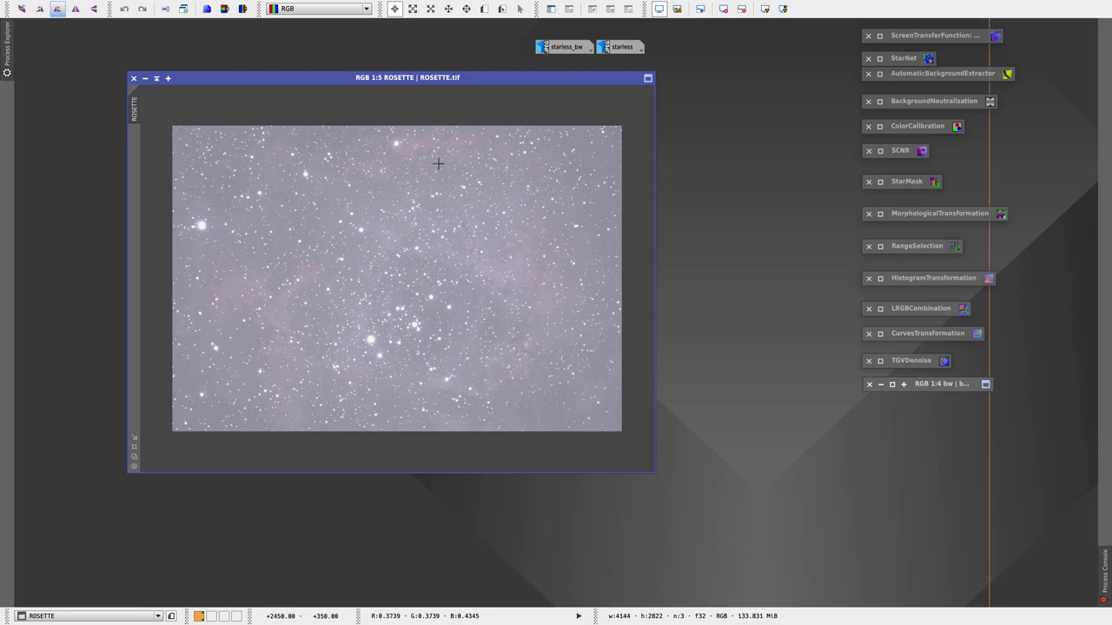
double_click(615, 46)
left_click_drag(536, 78, 826, 10)
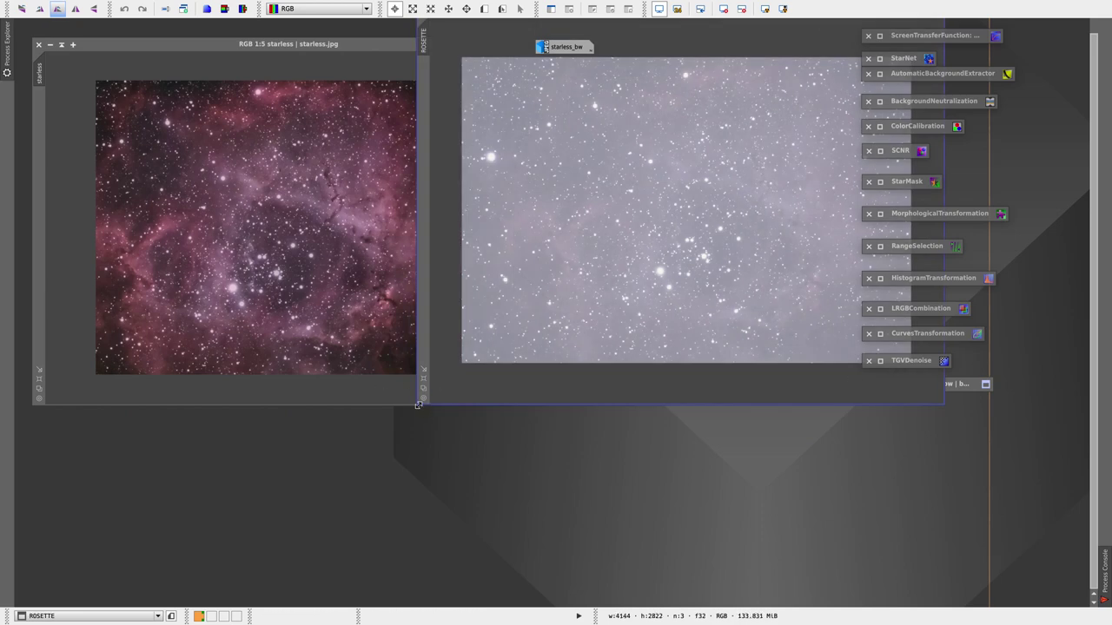
left_click_drag(418, 404, 587, 366)
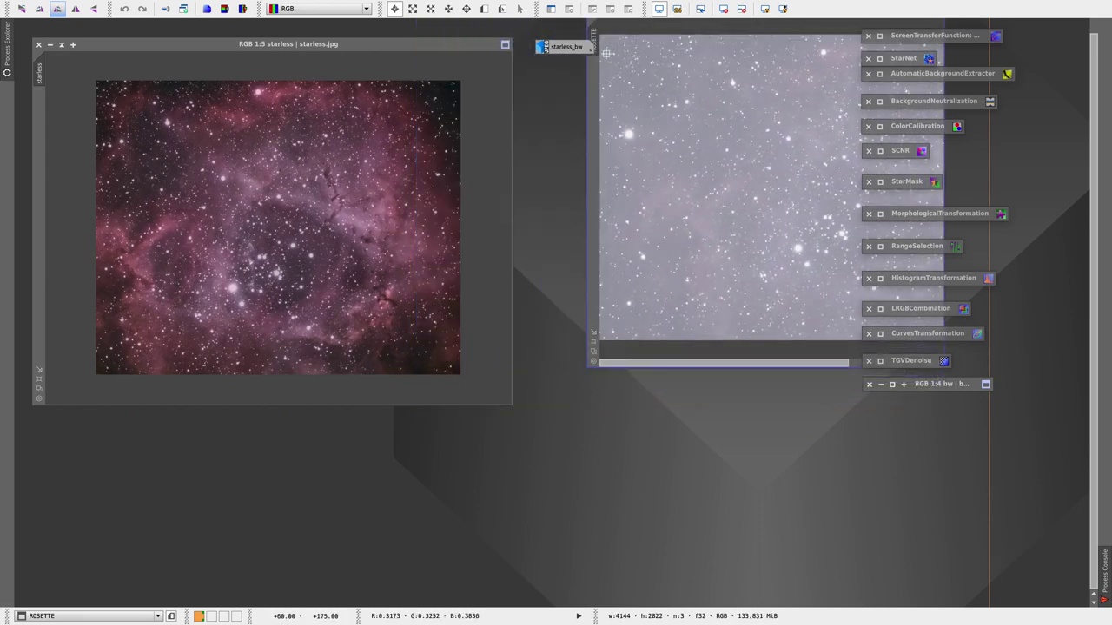
left_click(618, 29)
left_click_drag(595, 24, 535, 60)
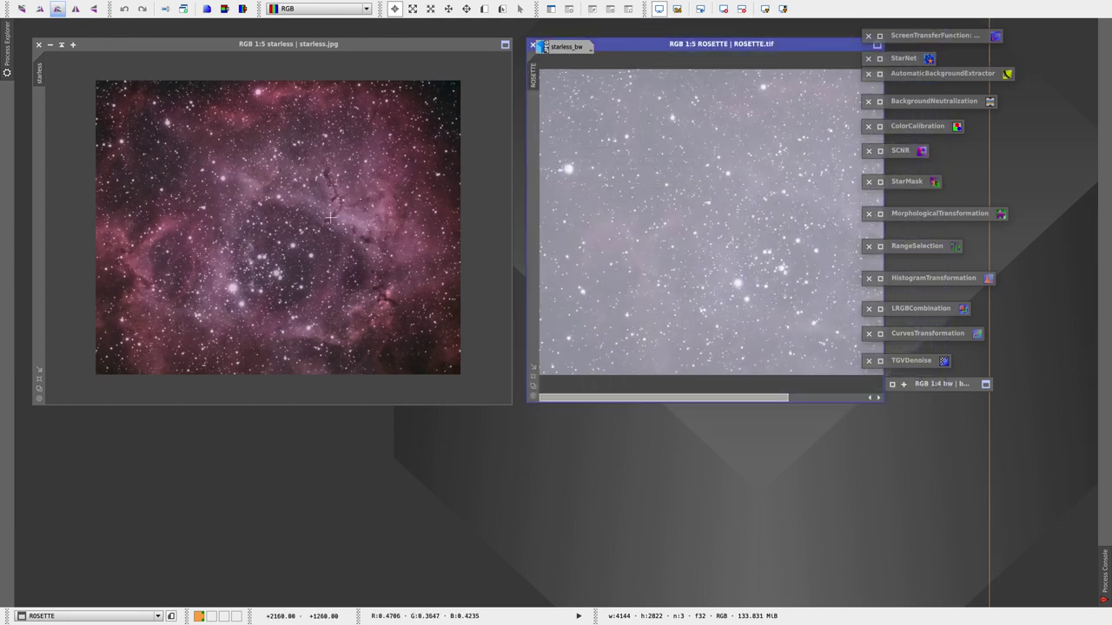